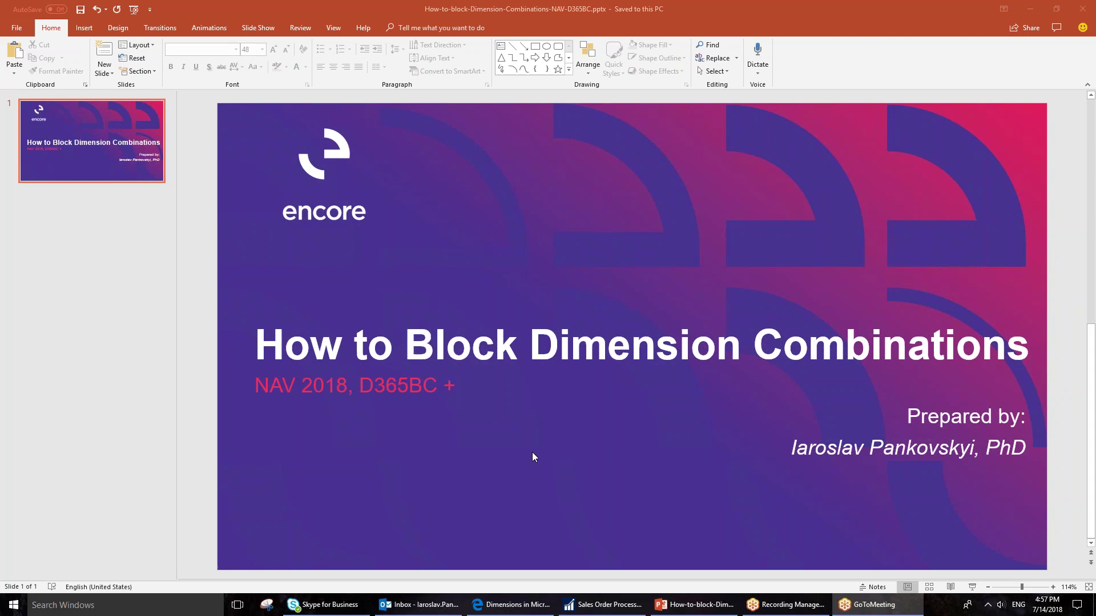
Step: Browse the Encore blog's How to Create Dimensions and How to Assign Dimensions articles, then return to PowerPoint
{"action": "left_click", "coordinate": [521, 606]}
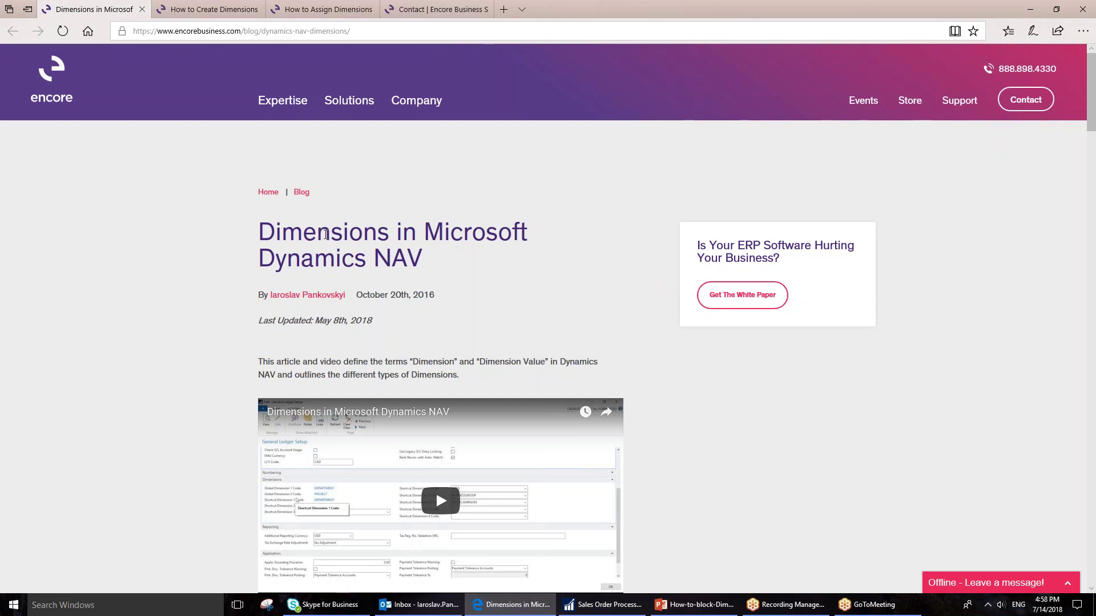
{"action": "left_click", "coordinate": [222, 12]}
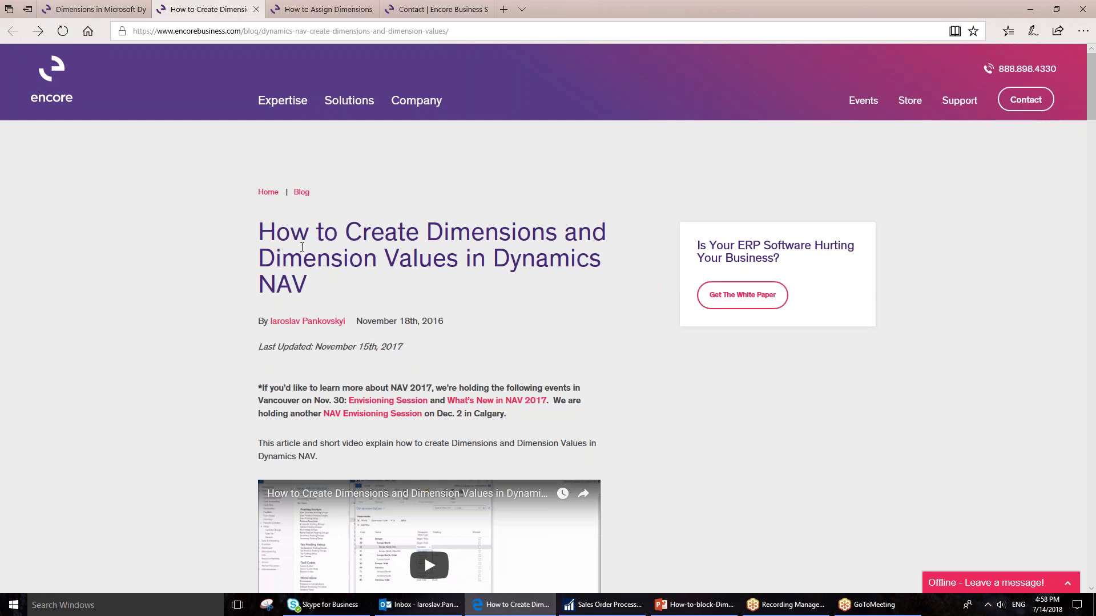
{"action": "key", "text": "ctrl+Tab"}
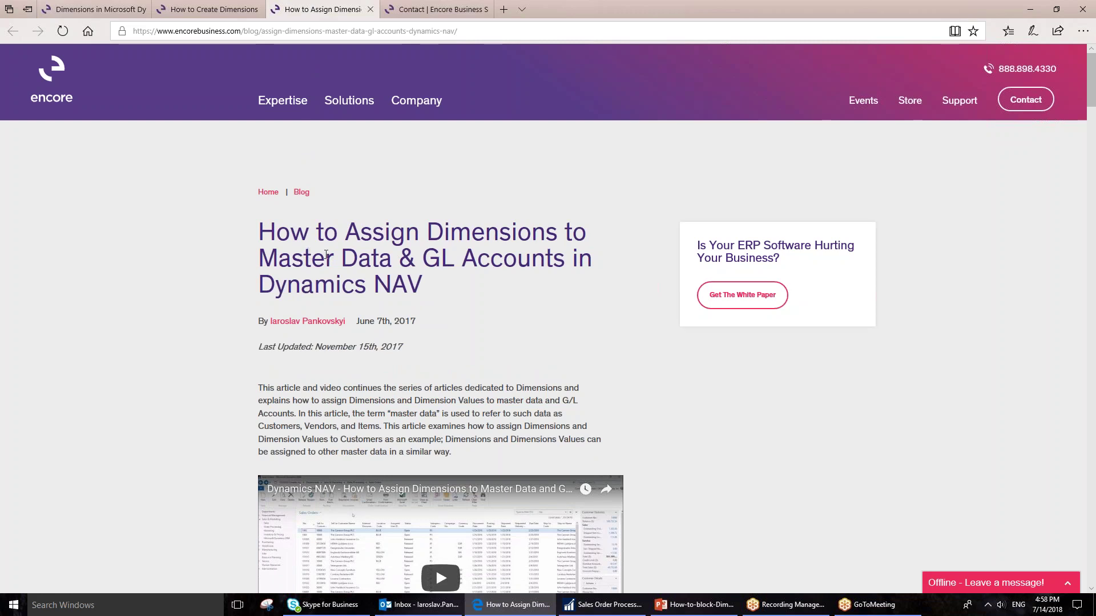
{"action": "left_click", "coordinate": [693, 604]}
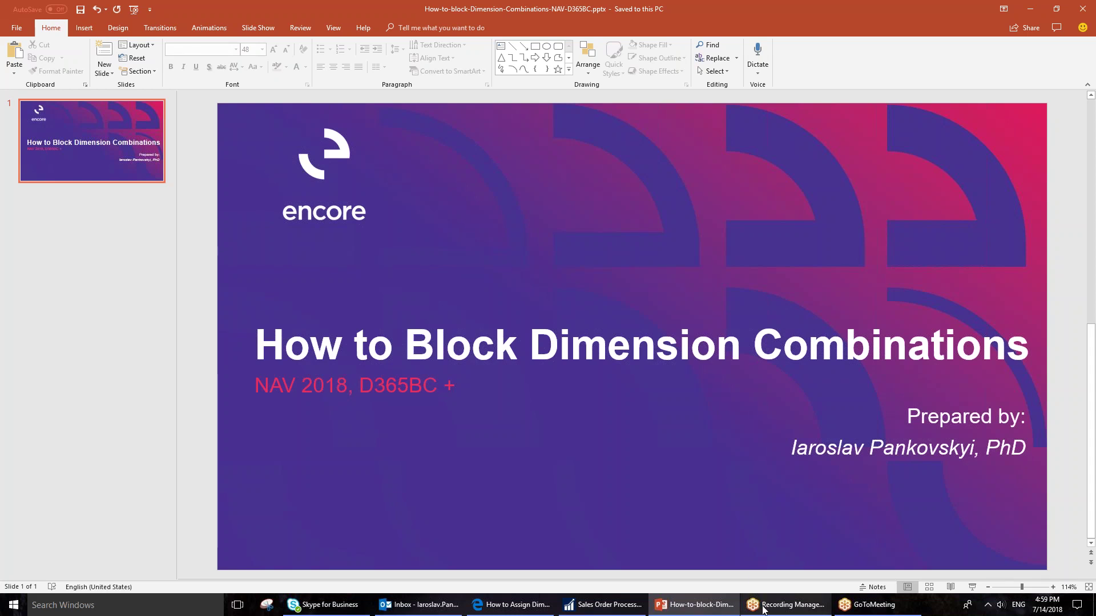
Step: Open NAV's Dimension Combinations matrix via Departments > Financial Management > Setup > Administration
{"action": "left_click", "coordinate": [622, 609]}
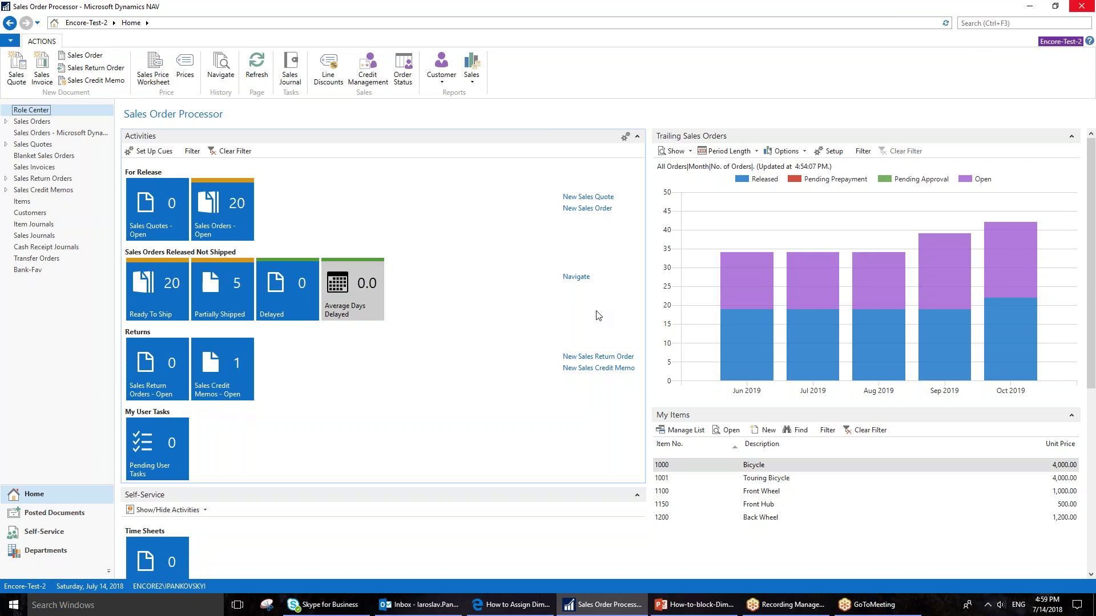
{"action": "left_click", "coordinate": [980, 25]}
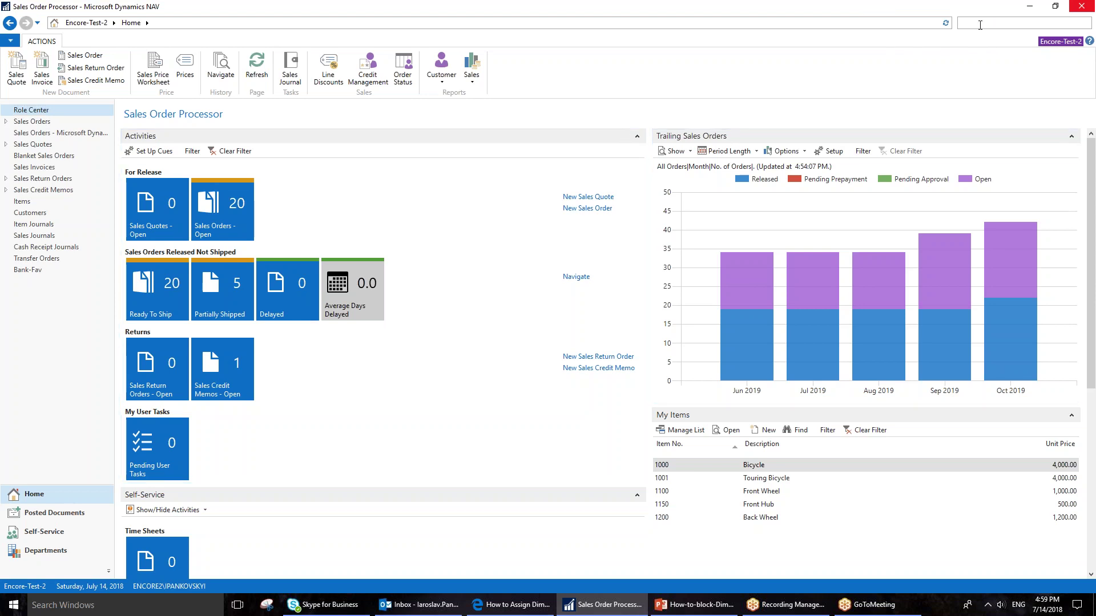
{"action": "type", "text": "Dimension Combinations"}
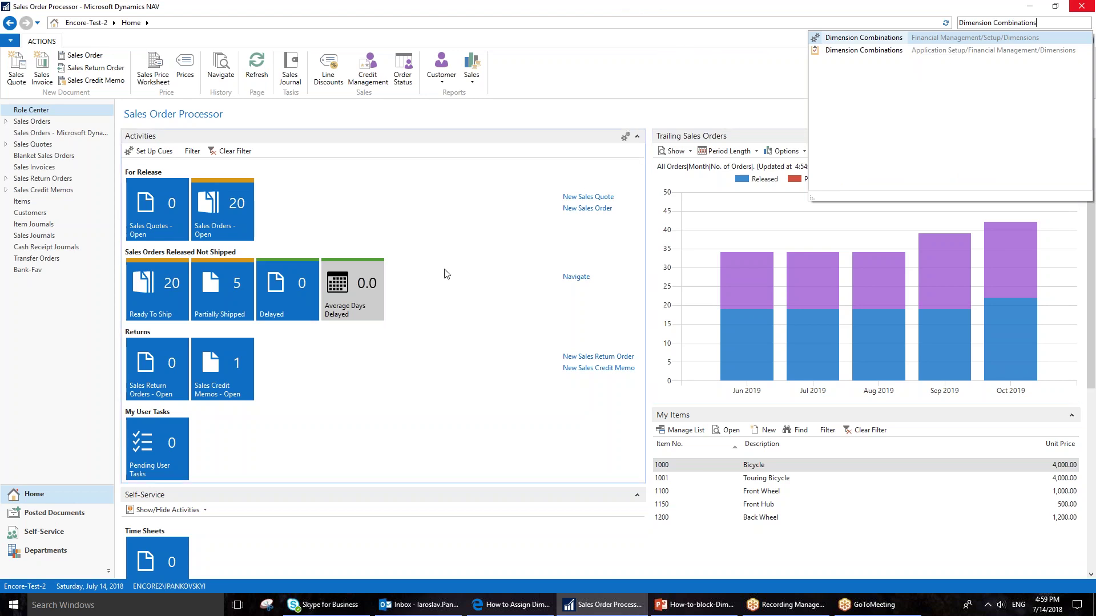
{"action": "left_click", "coordinate": [60, 551]}
{"action": "left_click", "coordinate": [94, 550]}
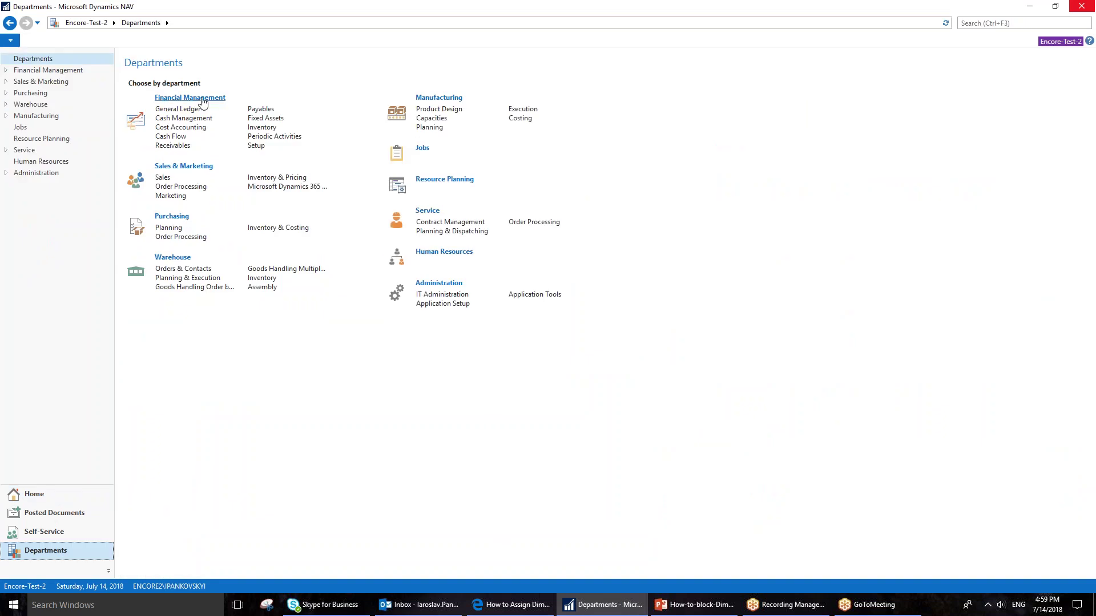
{"action": "left_click", "coordinate": [256, 146]}
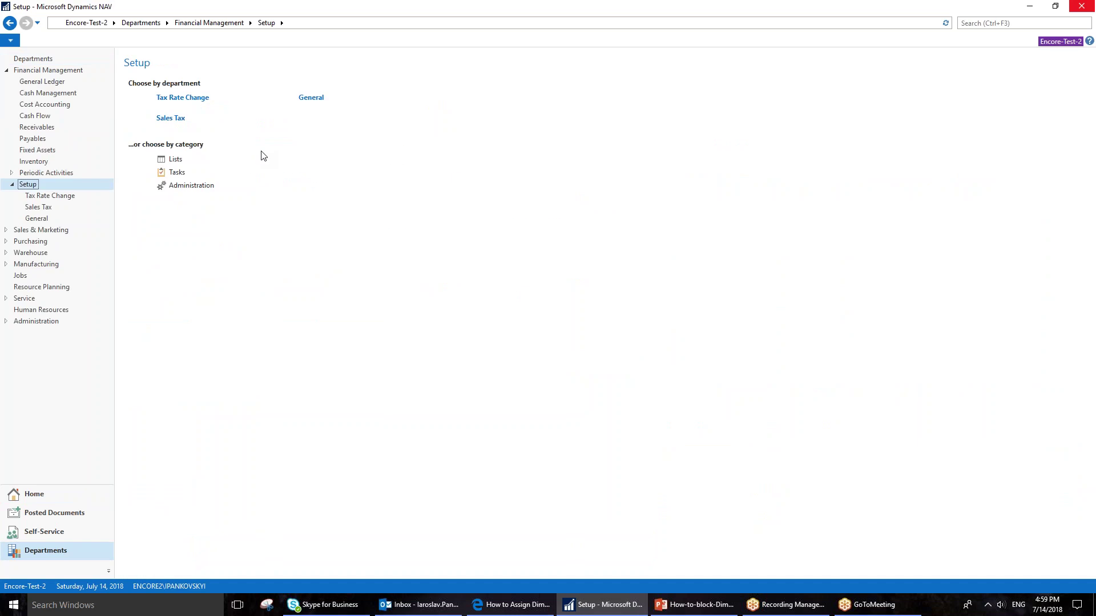
{"action": "left_click", "coordinate": [200, 186]}
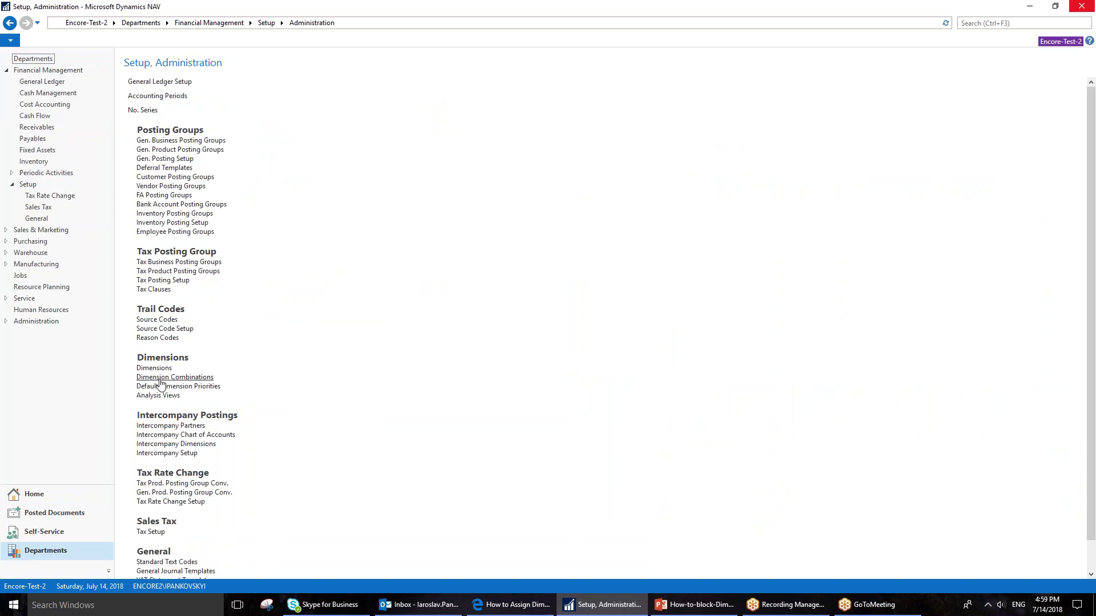
{"action": "left_click", "coordinate": [194, 379]}
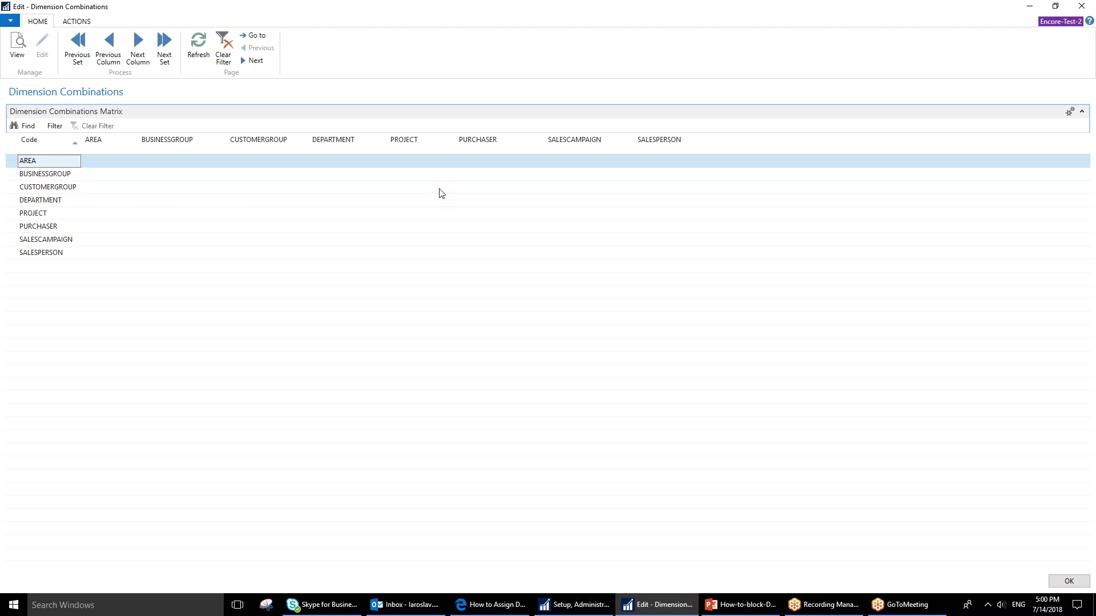
{"action": "mouse_move", "coordinate": [451, 190]}
{"action": "mouse_move", "coordinate": [251, 231]}
{"action": "left_click", "coordinate": [470, 189]}
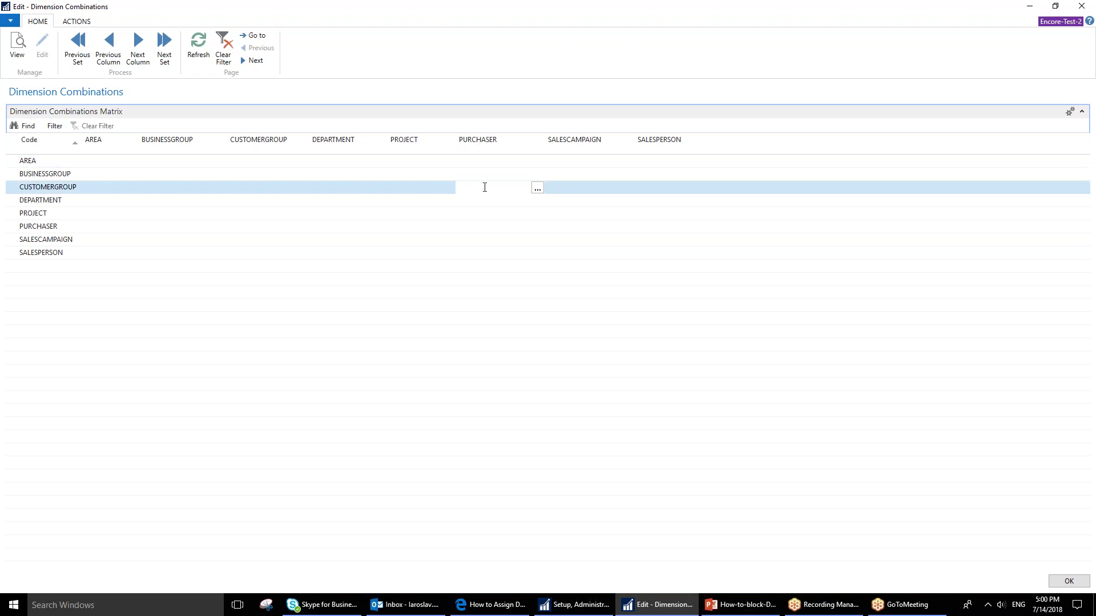
Step: Set the CUSTOMERGROUP–PURCHASER cell to Blocked, which mirrors to PURCHASER–CUSTOMERGROUP
{"action": "left_click", "coordinate": [538, 189]}
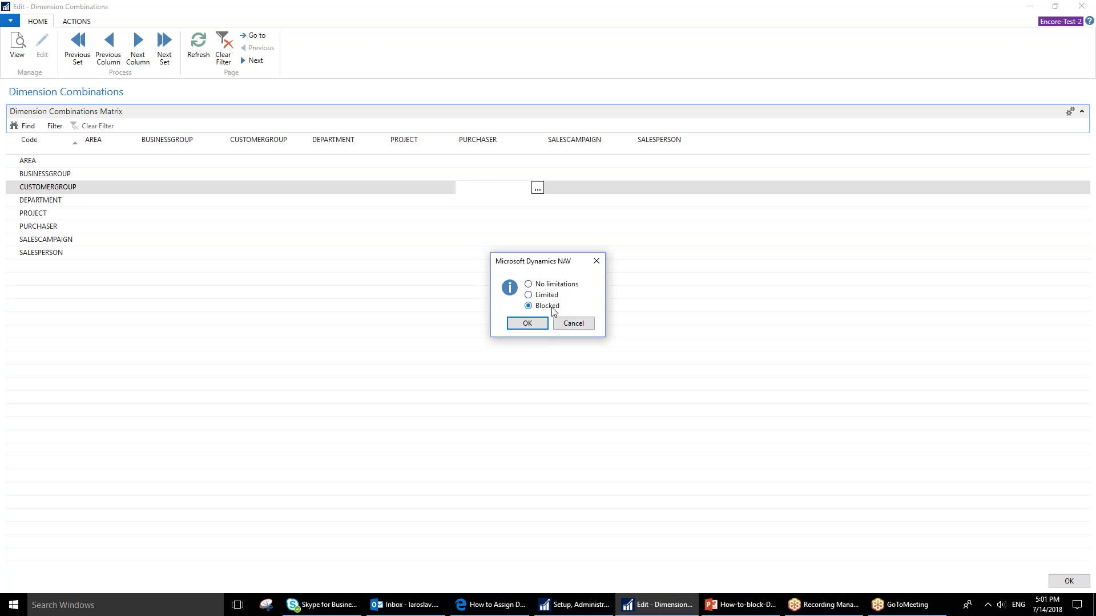
{"action": "left_click", "coordinate": [536, 323]}
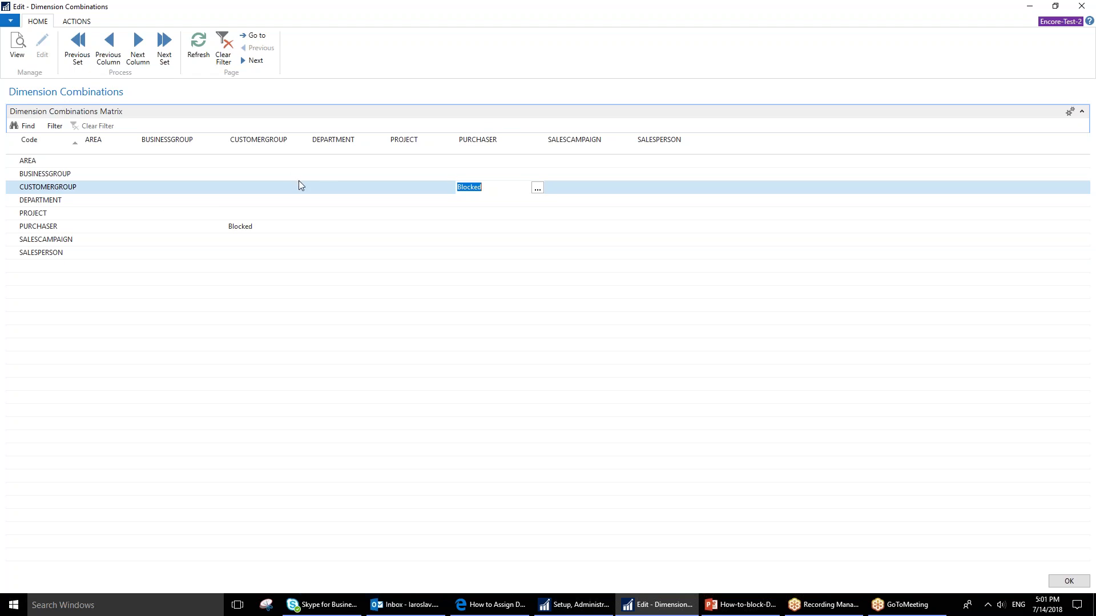
{"action": "mouse_move", "coordinate": [320, 187]}
Step: Make CUSTOMERGROUP–SALESPERSON Limited and open its value grid of LARGE, MEDIUM, SMALL against JR, LM, MD, PS
{"action": "mouse_move", "coordinate": [382, 209]}
{"action": "left_click", "coordinate": [655, 189]}
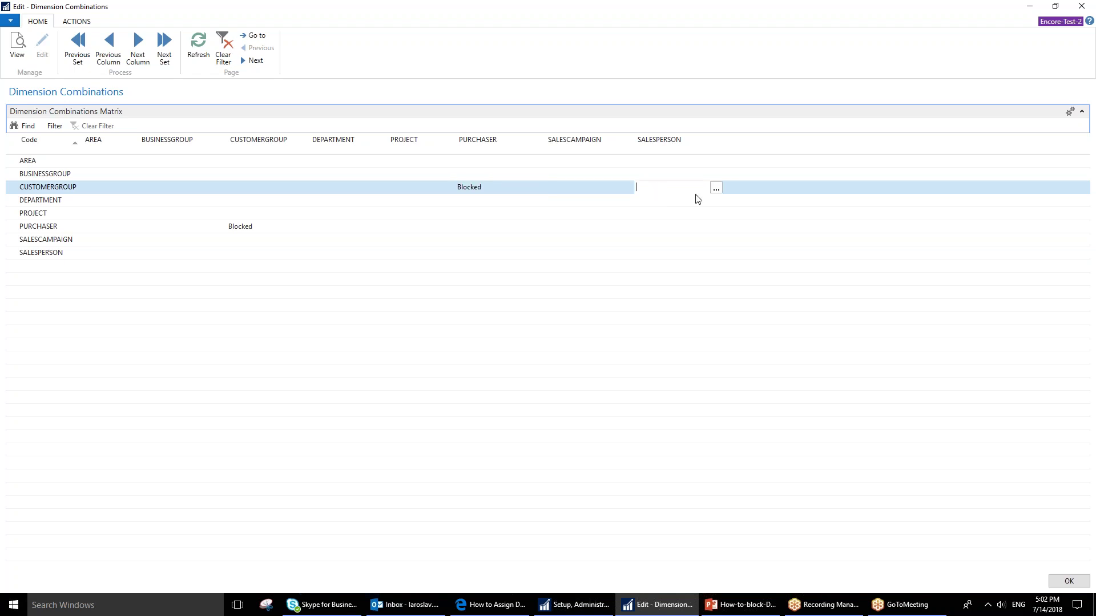
{"action": "left_click", "coordinate": [716, 188]}
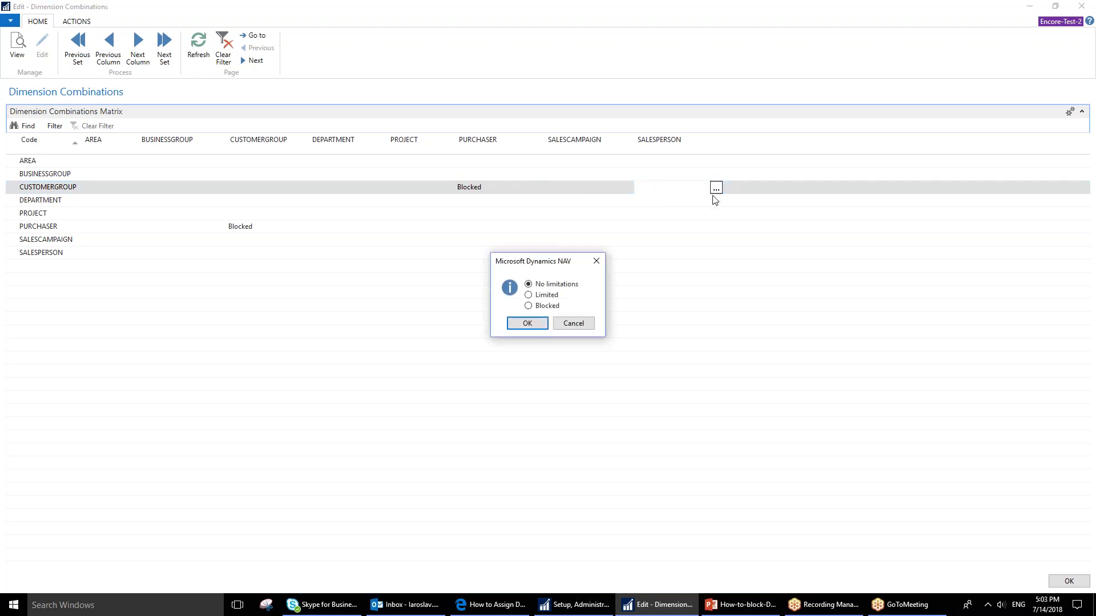
{"action": "left_click", "coordinate": [531, 296]}
{"action": "left_click", "coordinate": [532, 328]}
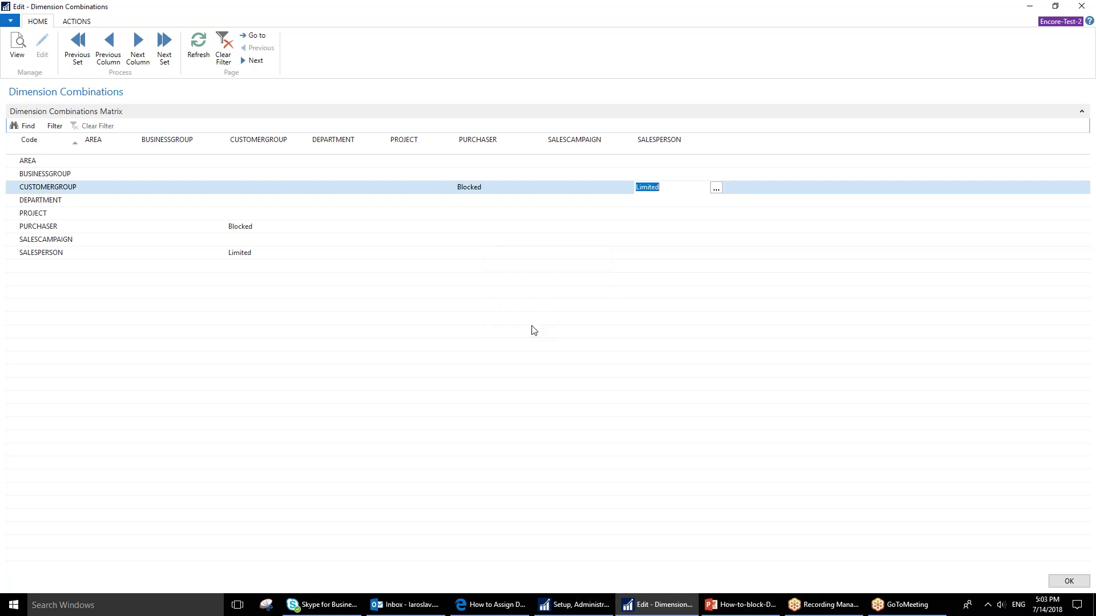
{"action": "left_click", "coordinate": [715, 191]}
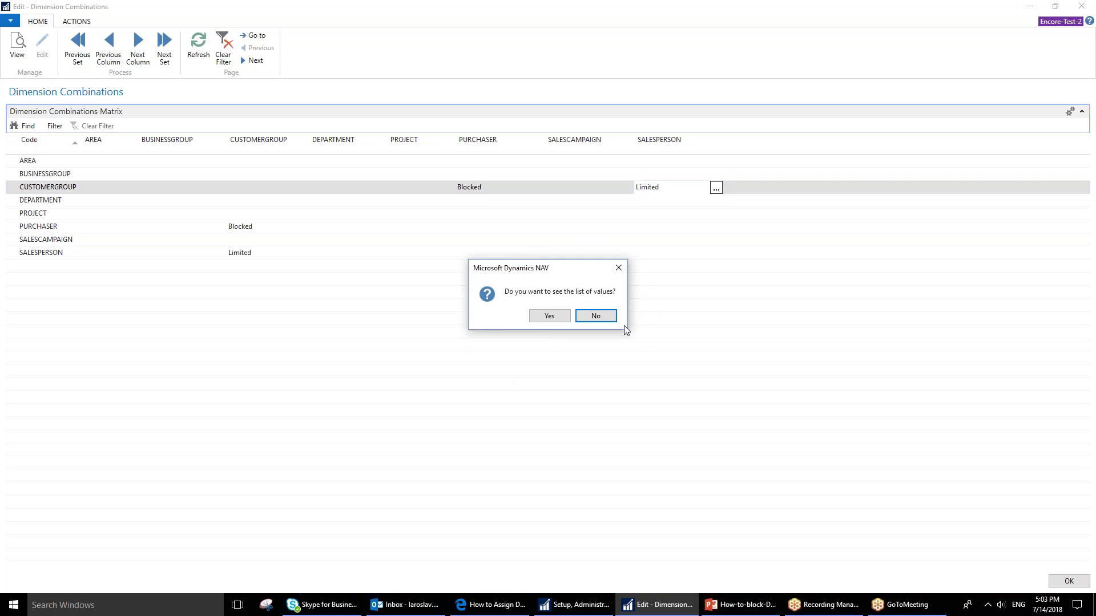
{"action": "left_click", "coordinate": [558, 315]}
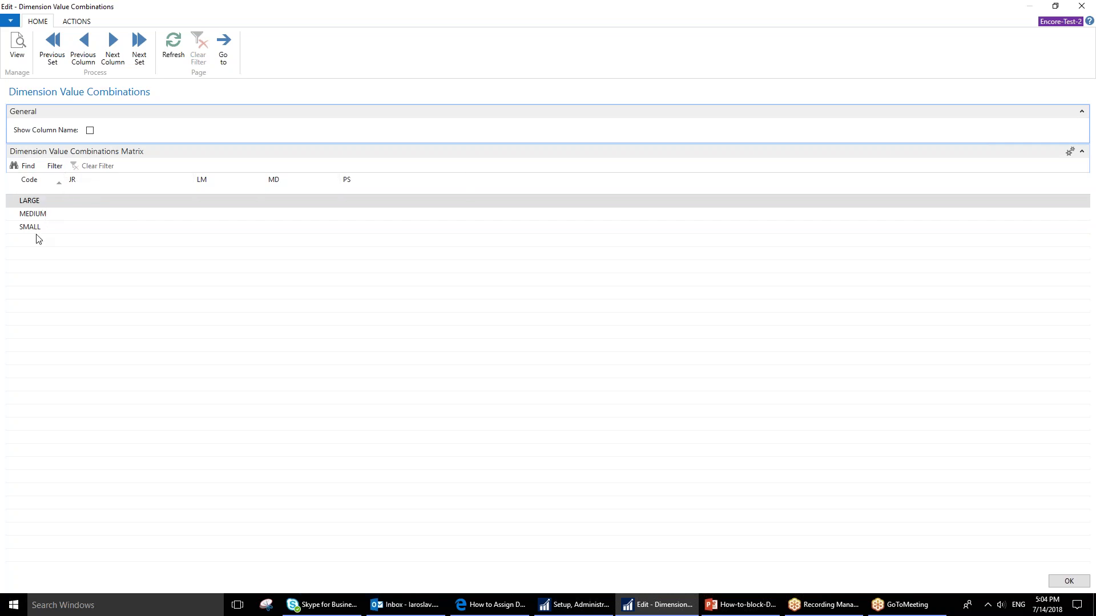
Step: Select the LM cell on the LARGE customer group row
{"action": "left_click", "coordinate": [211, 202]}
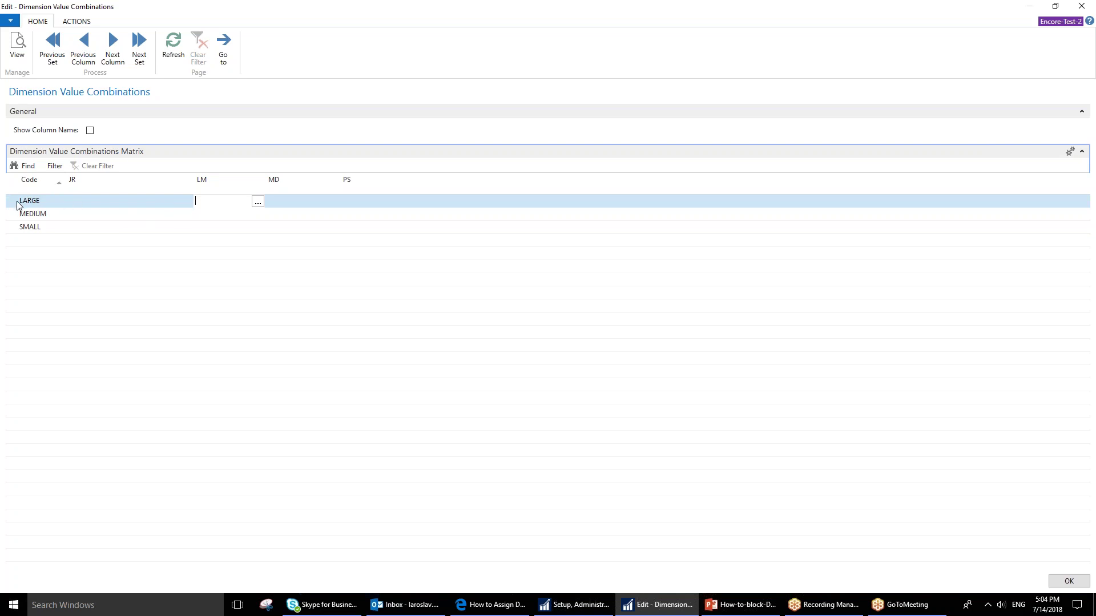
Step: Block salesperson LM for the MEDIUM and SMALL customer groups, leaving LARGE open
{"action": "left_click", "coordinate": [208, 216]}
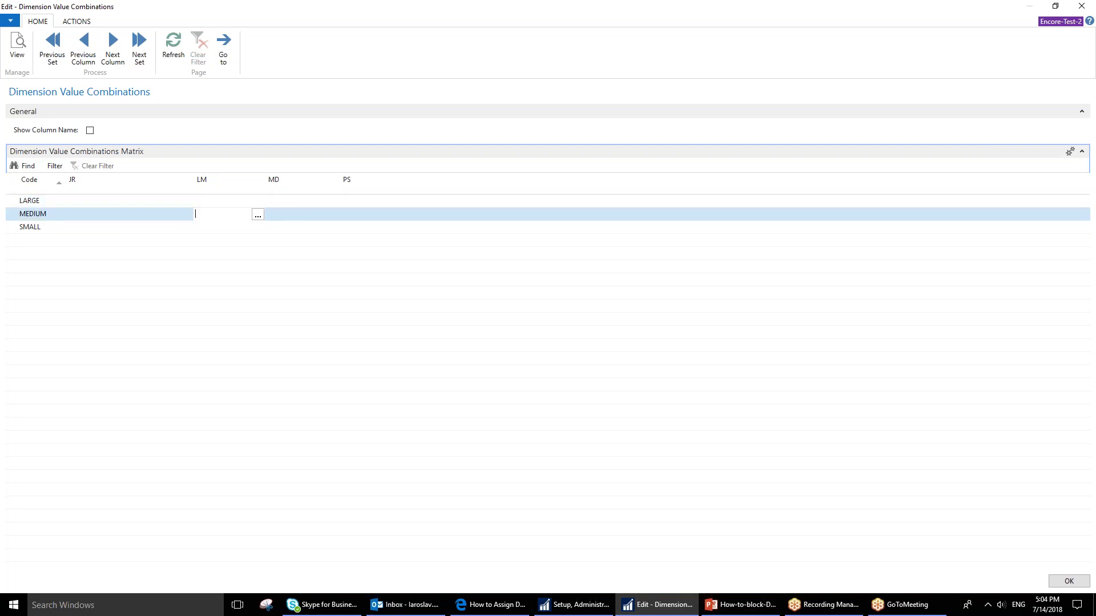
{"action": "left_click", "coordinate": [258, 215]}
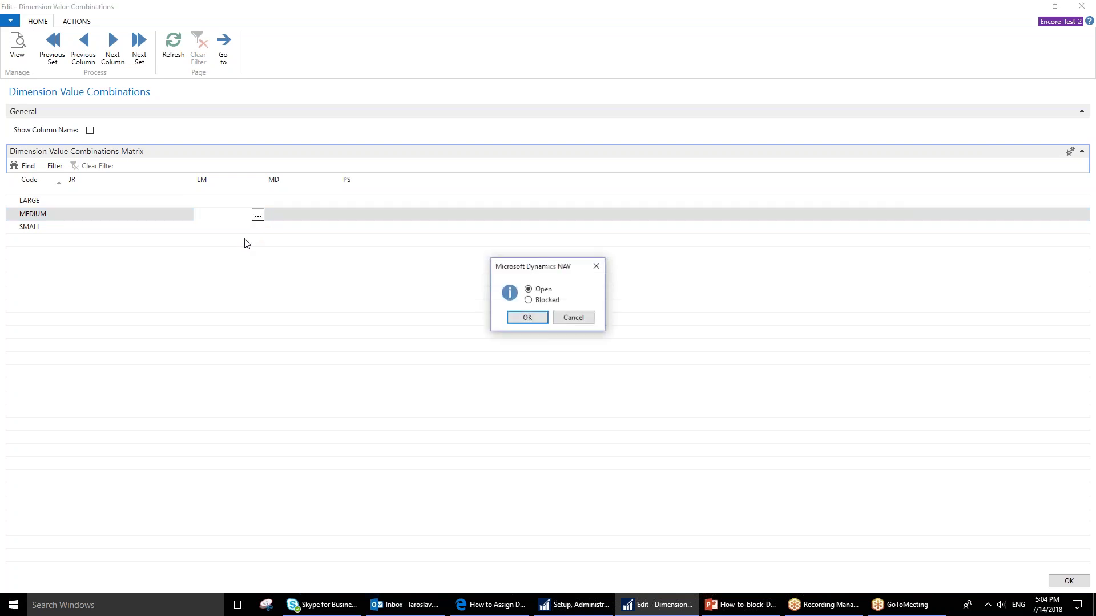
{"action": "left_click", "coordinate": [527, 300]}
{"action": "left_click", "coordinate": [526, 318]}
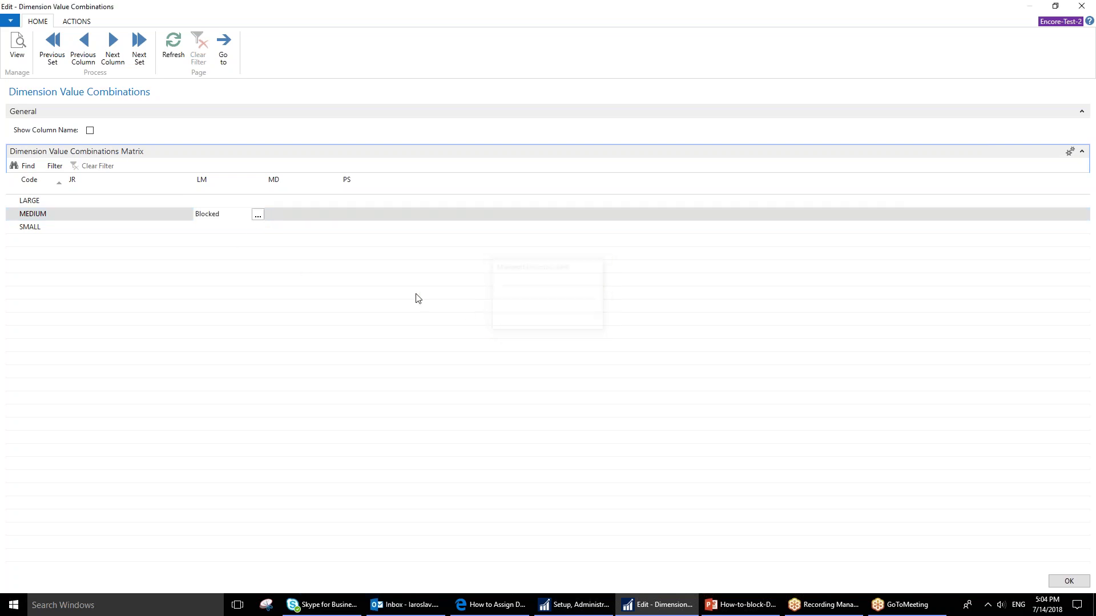
{"action": "left_click", "coordinate": [212, 227]}
{"action": "left_click", "coordinate": [258, 228]}
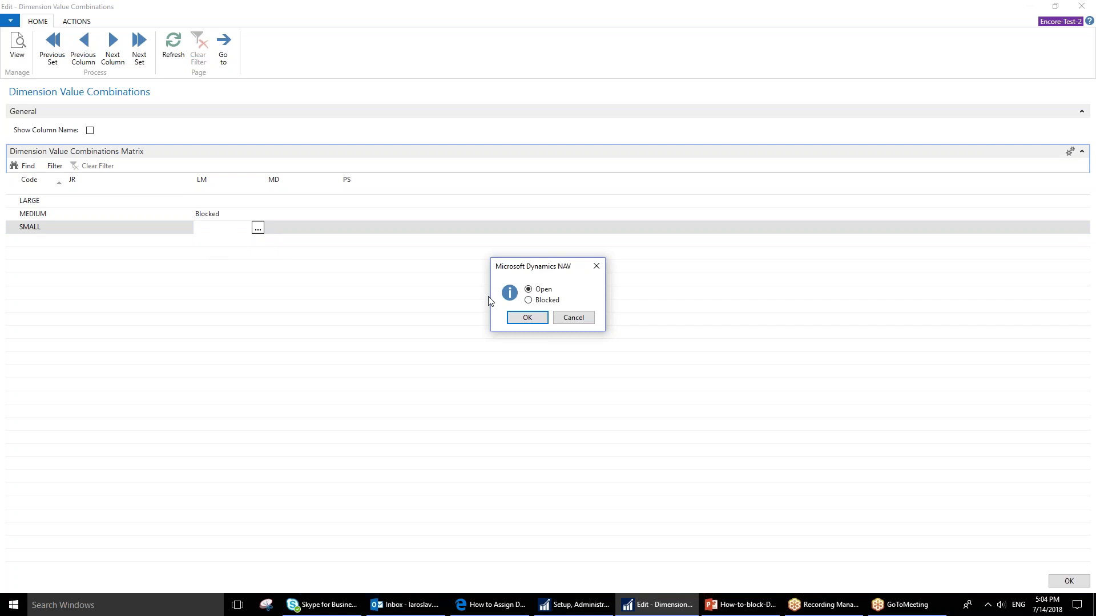
{"action": "left_click", "coordinate": [528, 300]}
{"action": "left_click", "coordinate": [526, 318]}
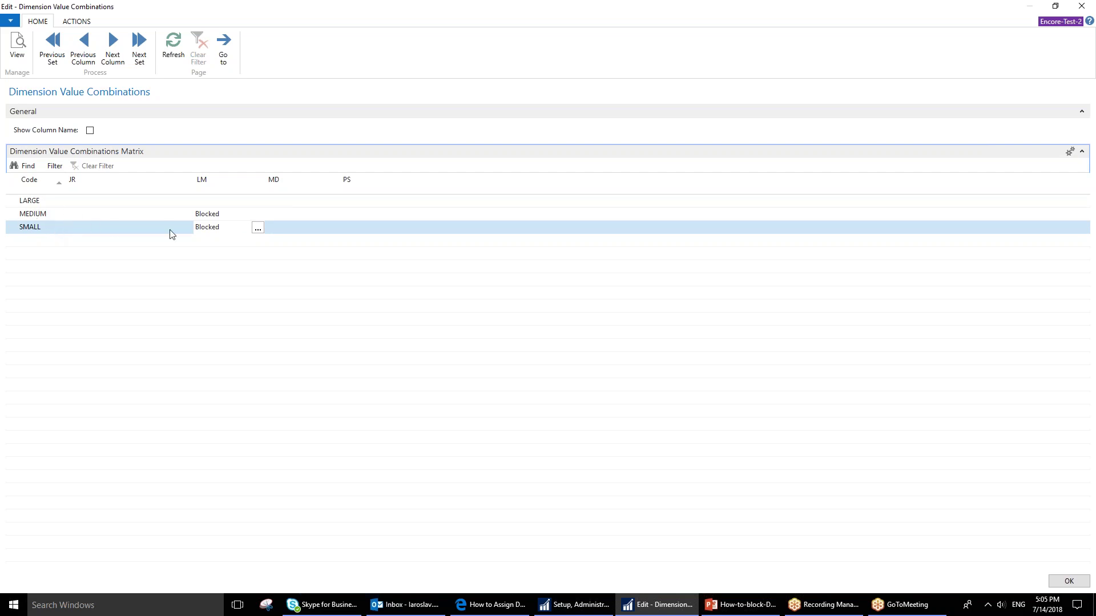
{"action": "left_click", "coordinate": [277, 203]}
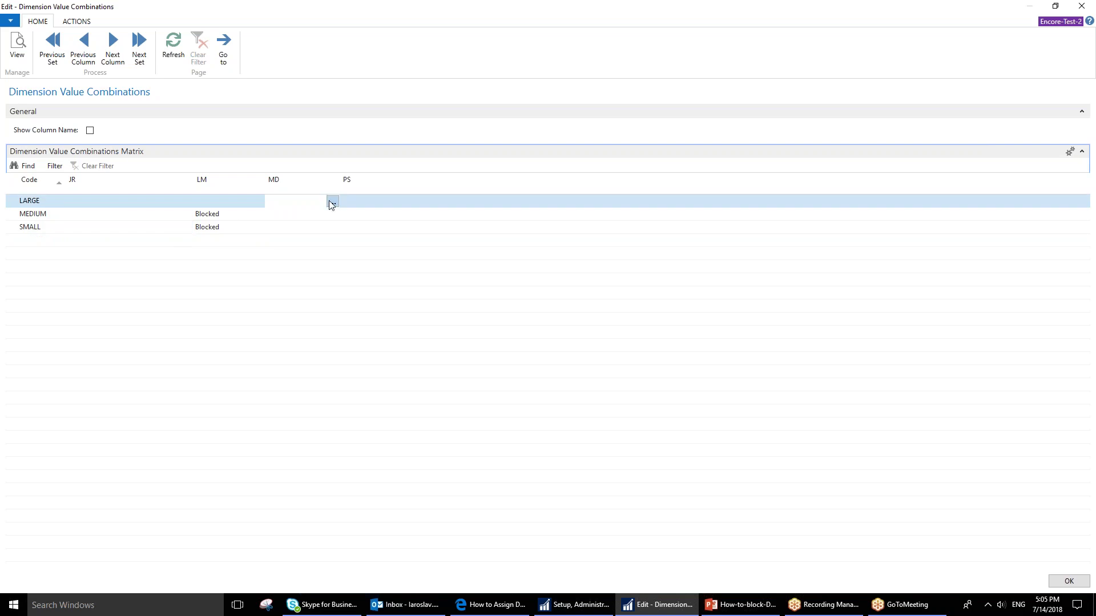
Step: Block salesperson MD for the LARGE and SMALL customer groups
{"action": "left_click", "coordinate": [332, 202]}
{"action": "left_click", "coordinate": [528, 300]}
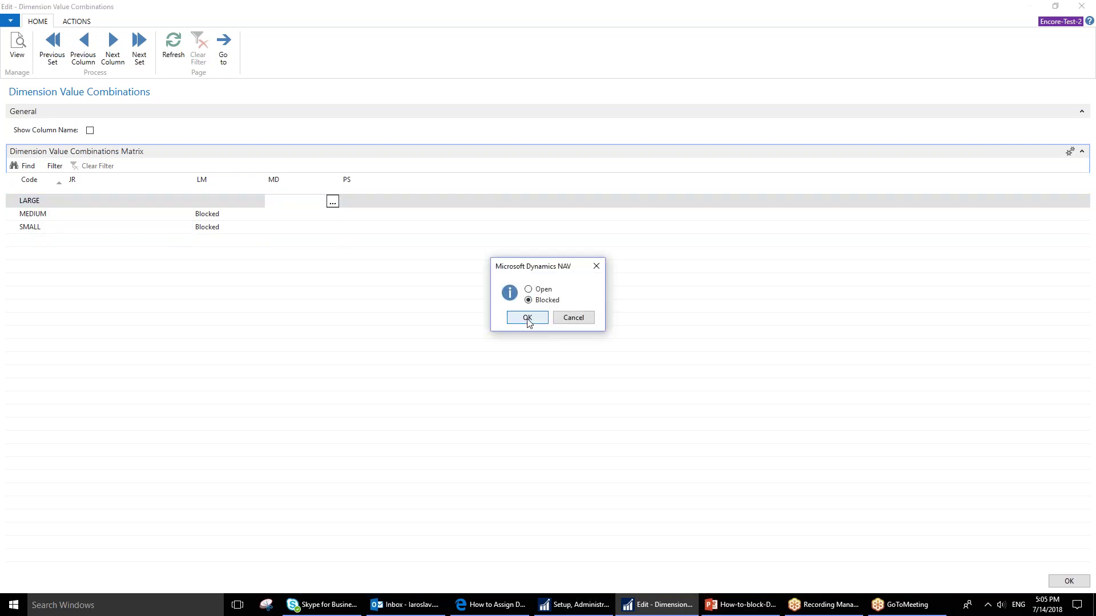
{"action": "left_click", "coordinate": [527, 317]}
{"action": "left_click", "coordinate": [288, 231]}
{"action": "left_click", "coordinate": [332, 228]}
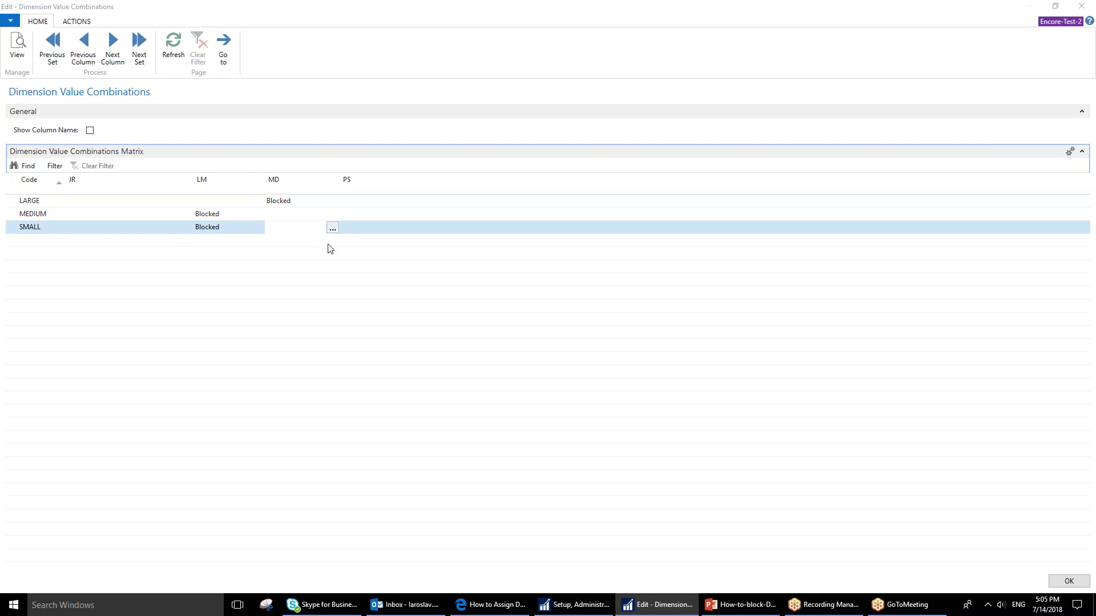
{"action": "left_click", "coordinate": [528, 300]}
{"action": "left_click", "coordinate": [526, 317]}
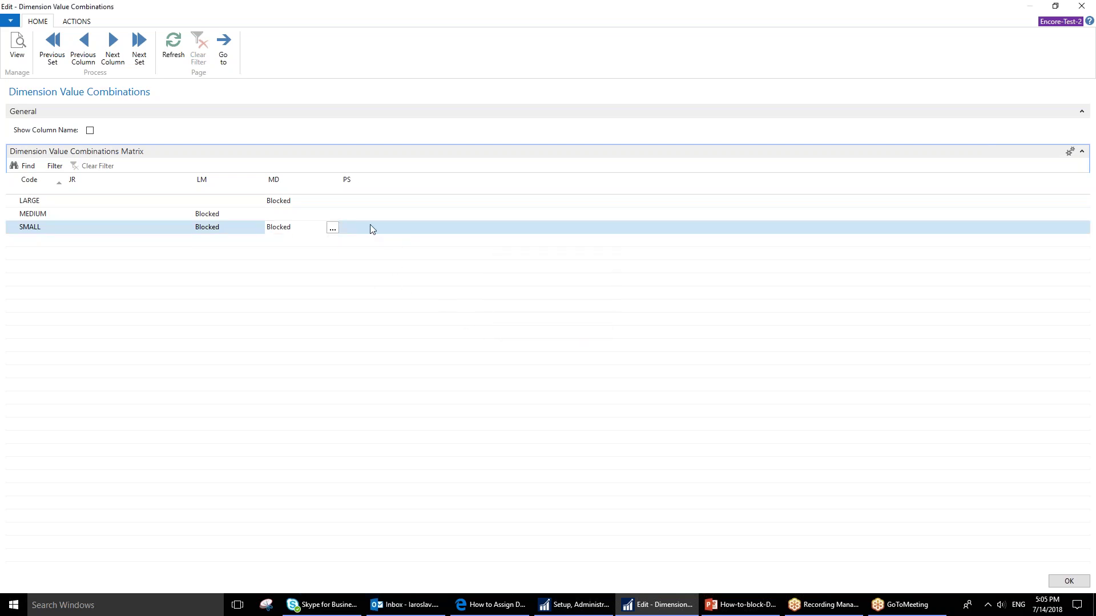
Step: Block salesperson PS for LARGE and MEDIUM, then close the value combinations
{"action": "mouse_move", "coordinate": [371, 232]}
{"action": "left_click", "coordinate": [377, 200]}
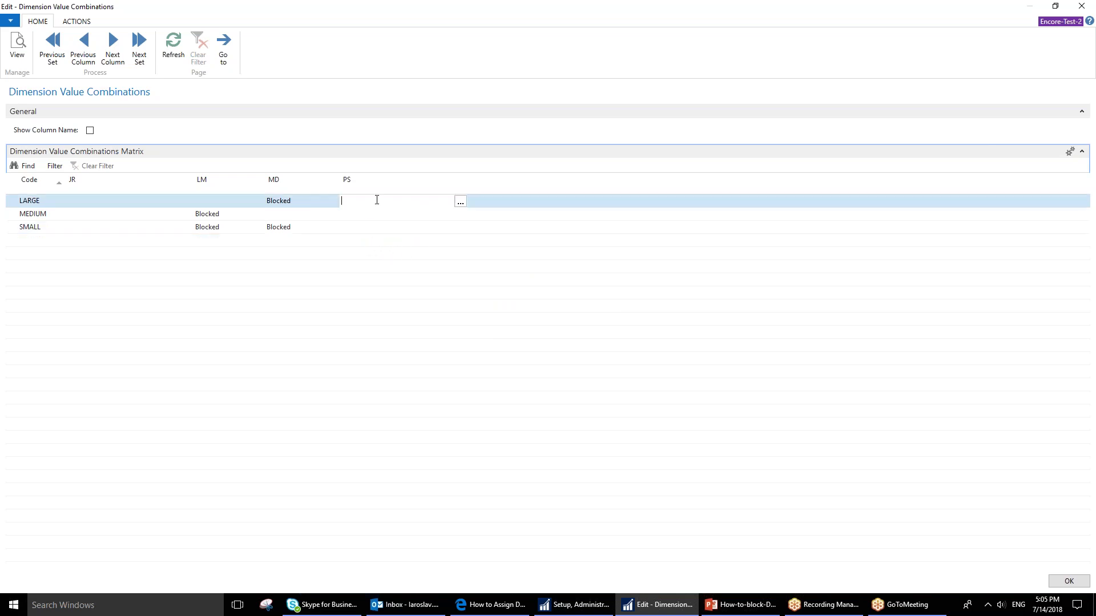
{"action": "left_click", "coordinate": [460, 203]}
{"action": "left_click", "coordinate": [528, 301]}
{"action": "left_click", "coordinate": [528, 318]}
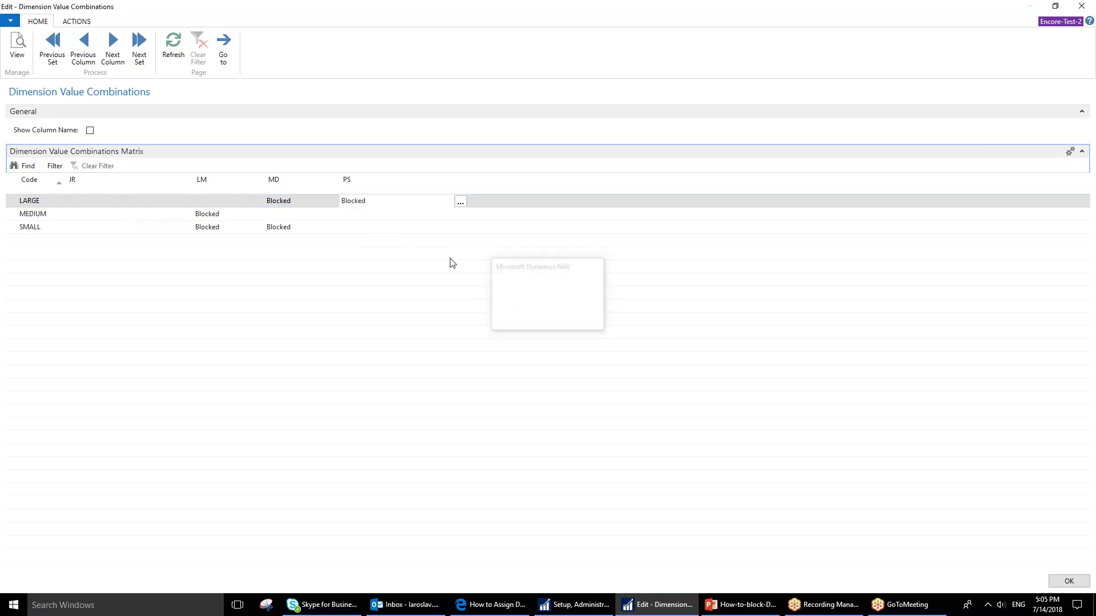
{"action": "left_click", "coordinate": [420, 215]}
{"action": "left_click", "coordinate": [459, 215]}
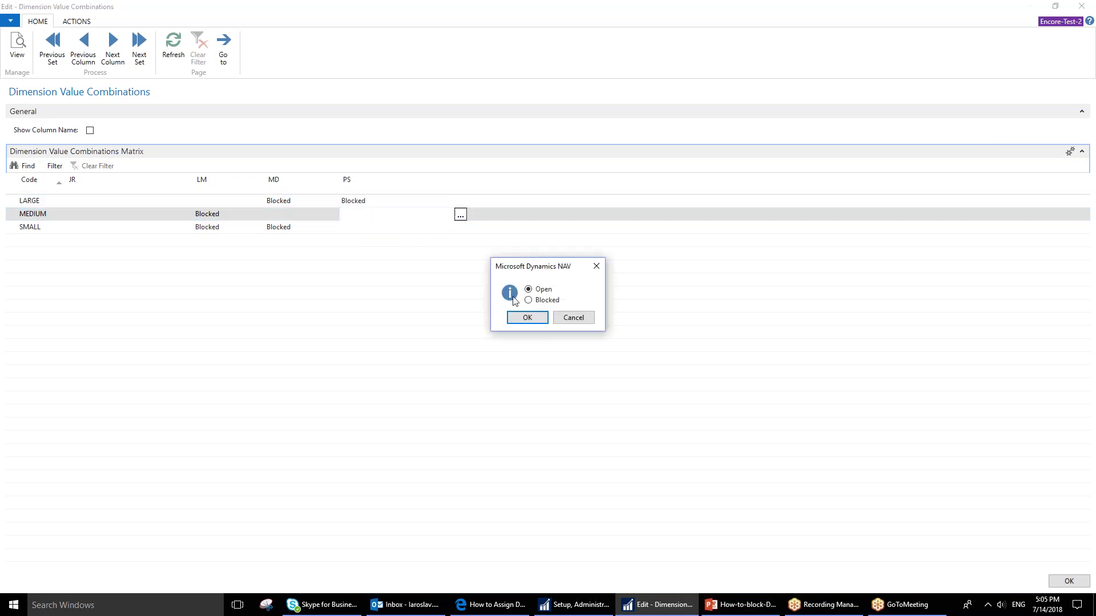
{"action": "left_click", "coordinate": [537, 300]}
{"action": "left_click", "coordinate": [534, 320]}
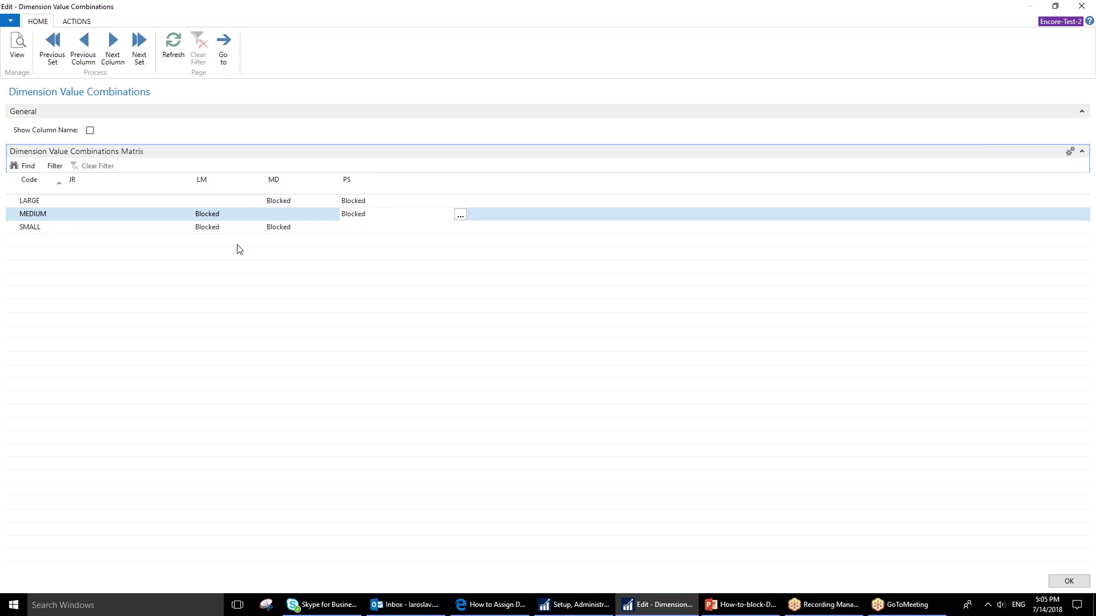
{"action": "left_click", "coordinate": [1065, 579]}
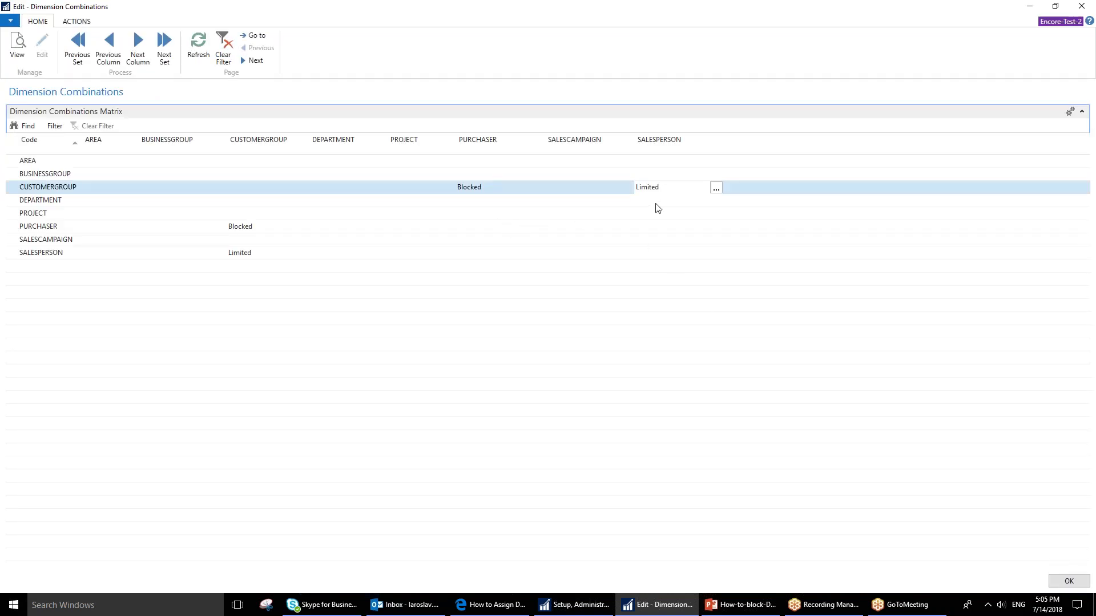
Step: Select the Limited CUSTOMERGROUP–SALESPERSON cell and return to the PowerPoint title slide
{"action": "left_click", "coordinate": [657, 186]}
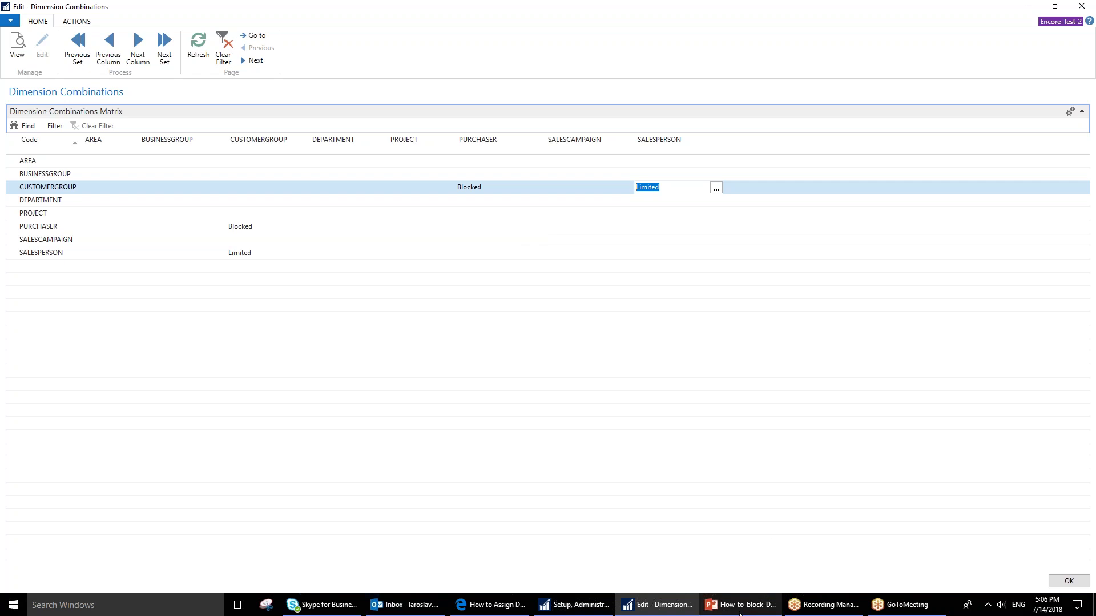
{"action": "left_click", "coordinate": [717, 603]}
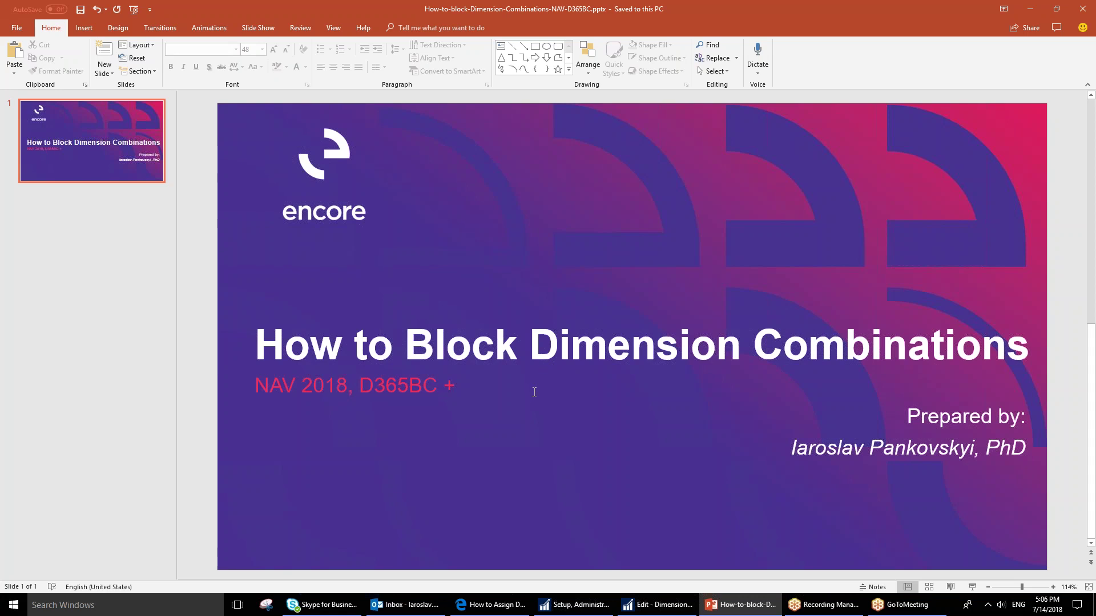
Step: Show the Contact | Encore Business Solutions page in Edge
{"action": "left_click", "coordinate": [490, 605]}
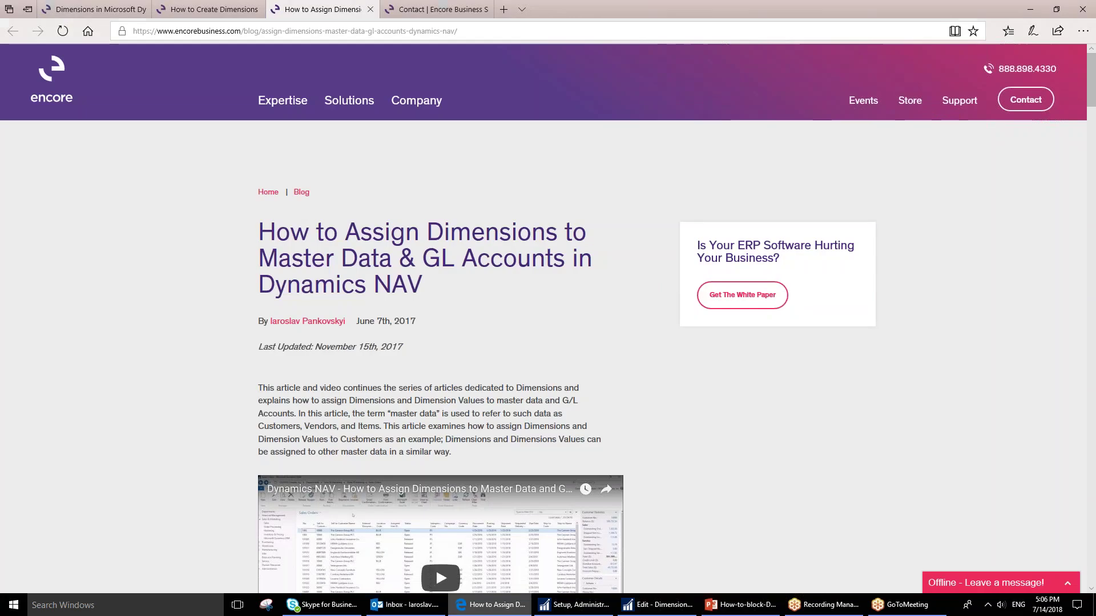
{"action": "left_click", "coordinate": [398, 13]}
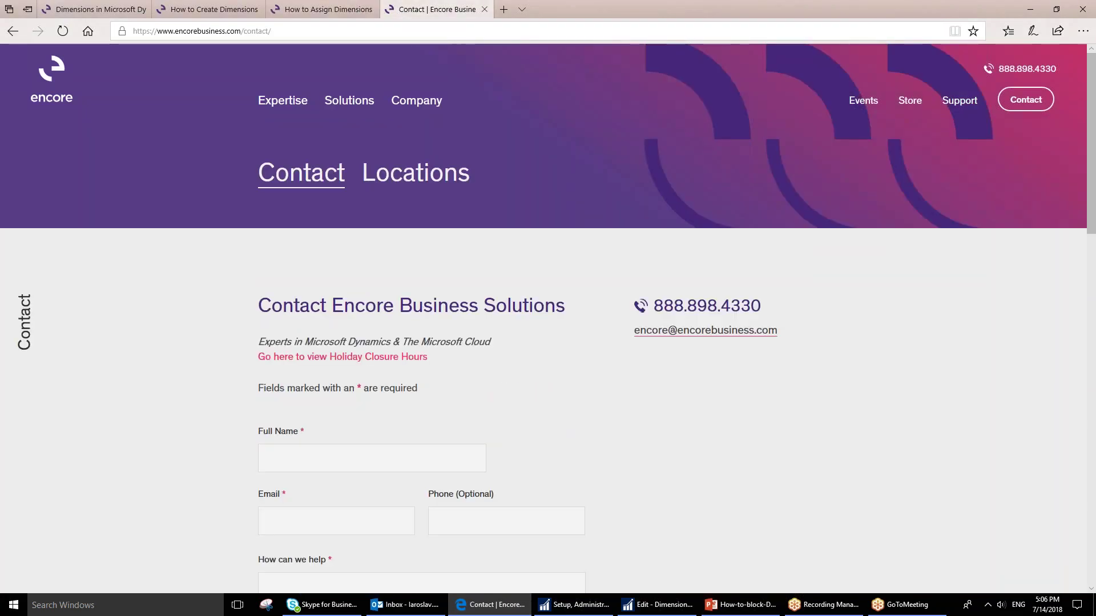